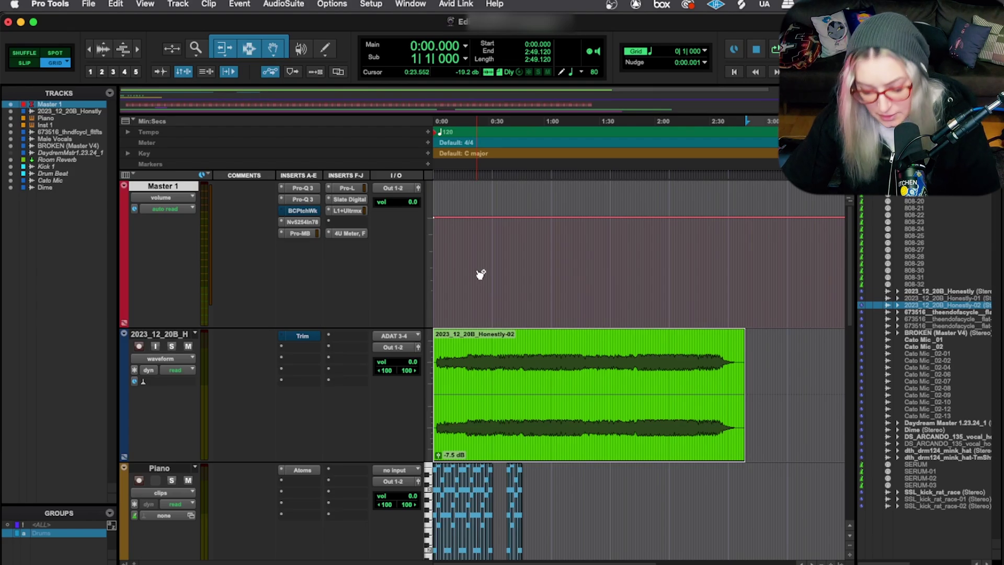
- Switch to the mixer and inspect the first Pro-Q 3 equalizer on Master 1, closing it when done
key(super+equal)
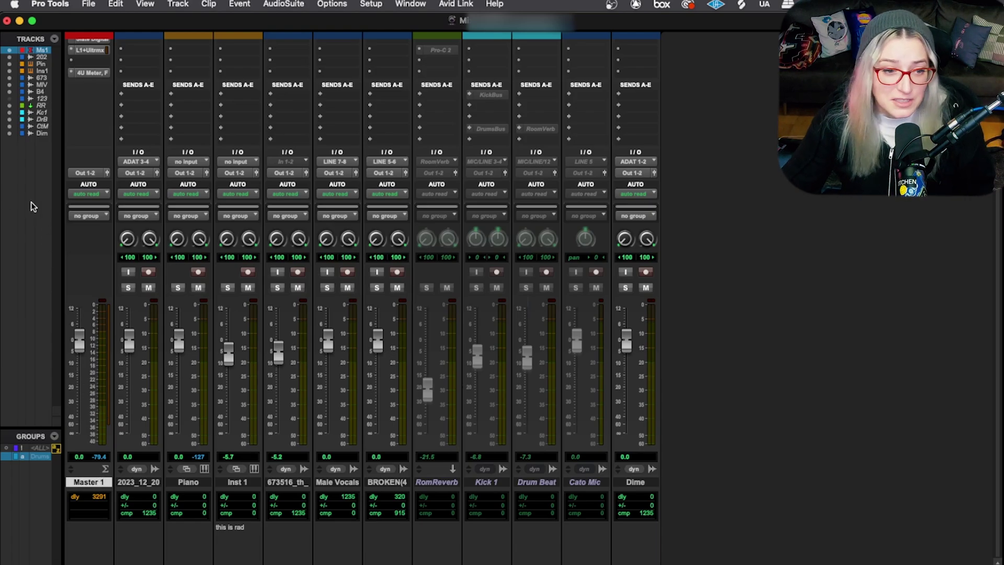
scroll(103, 129, up, 4)
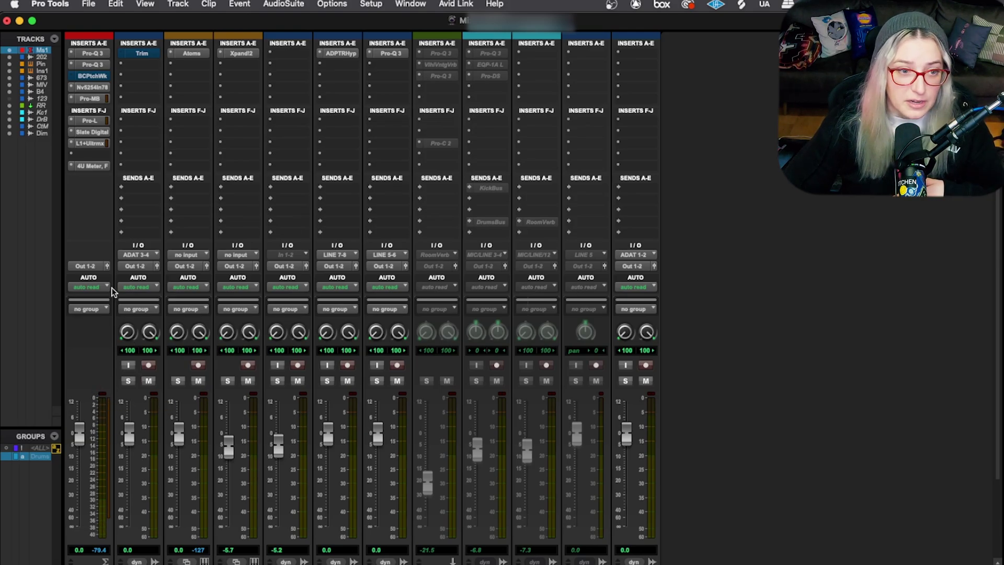
click(92, 53)
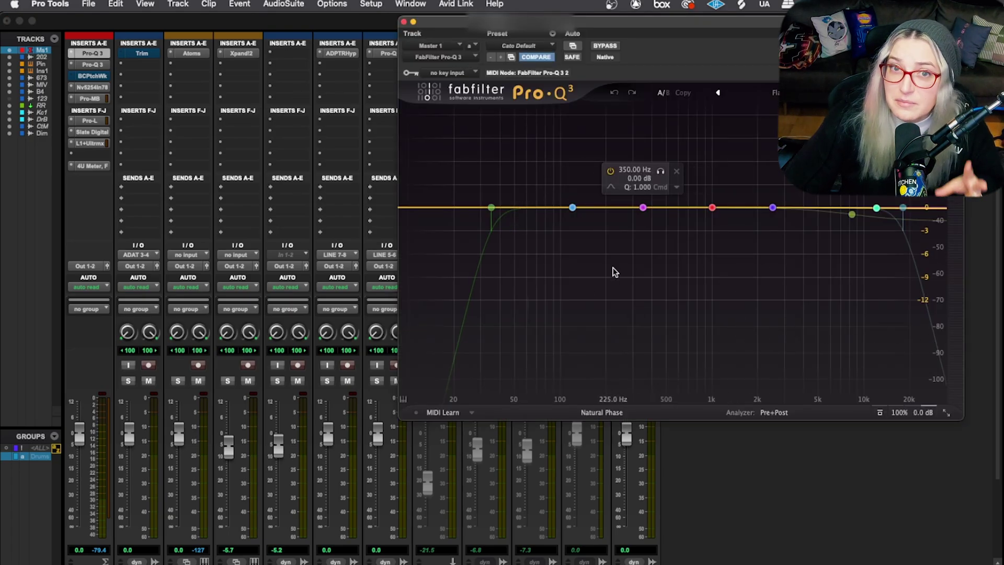
key(super+w)
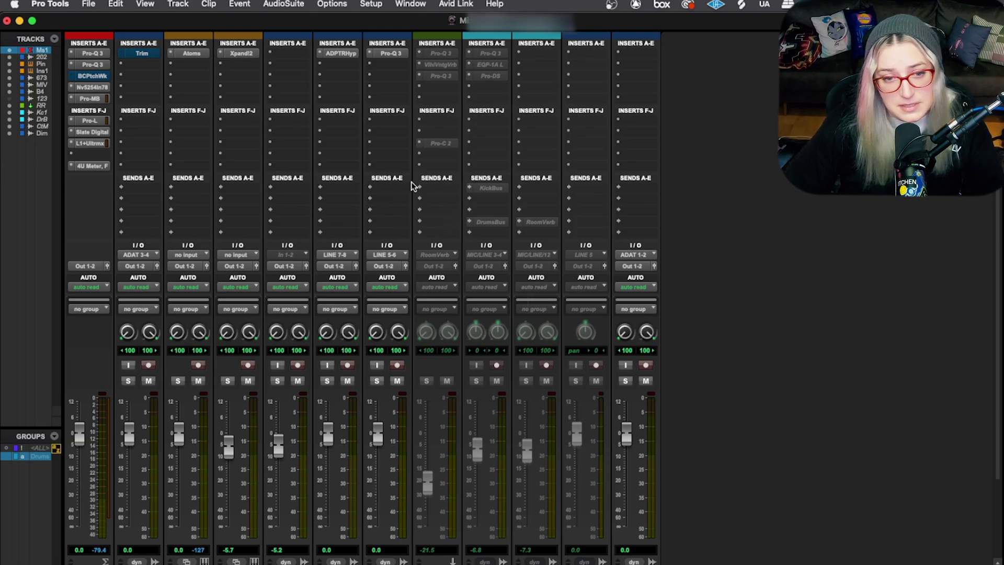
- Add a send to Bus 15-16 (Stereo) on the BROKEN track and make it pre-fader
click(376, 188)
mouse_move(429, 199)
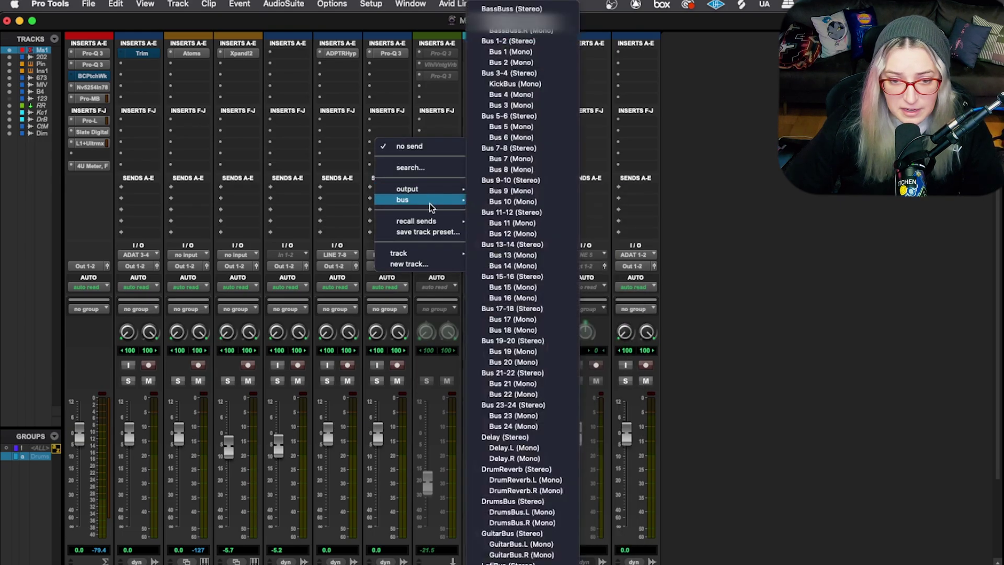
click(536, 279)
click(644, 236)
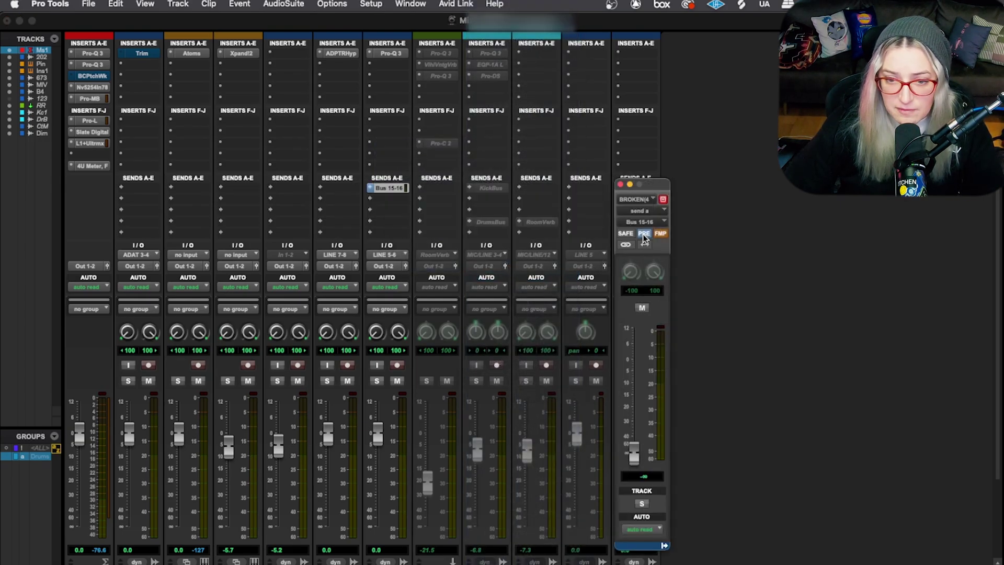
click(644, 235)
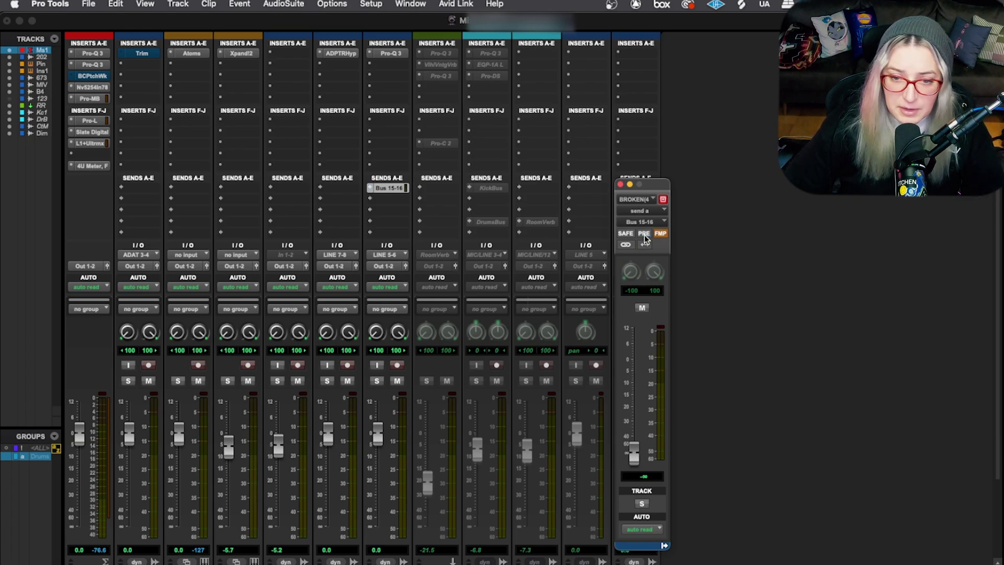
click(644, 234)
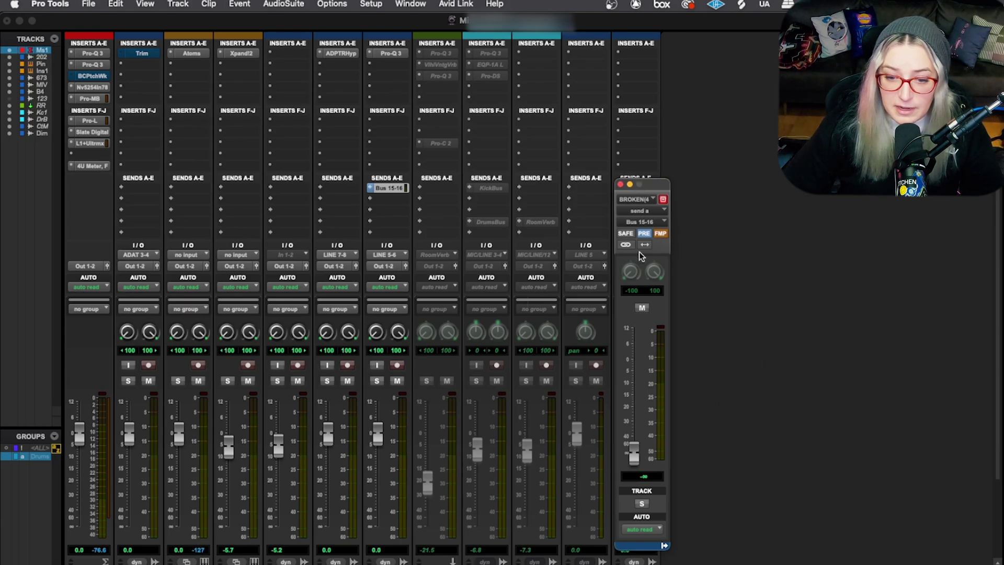
- Raise the Bus 15-16 send level to +3.1 dB and pull the BROKEN track's volume fader down to -26.4 dB
drag(629, 440, 626, 358)
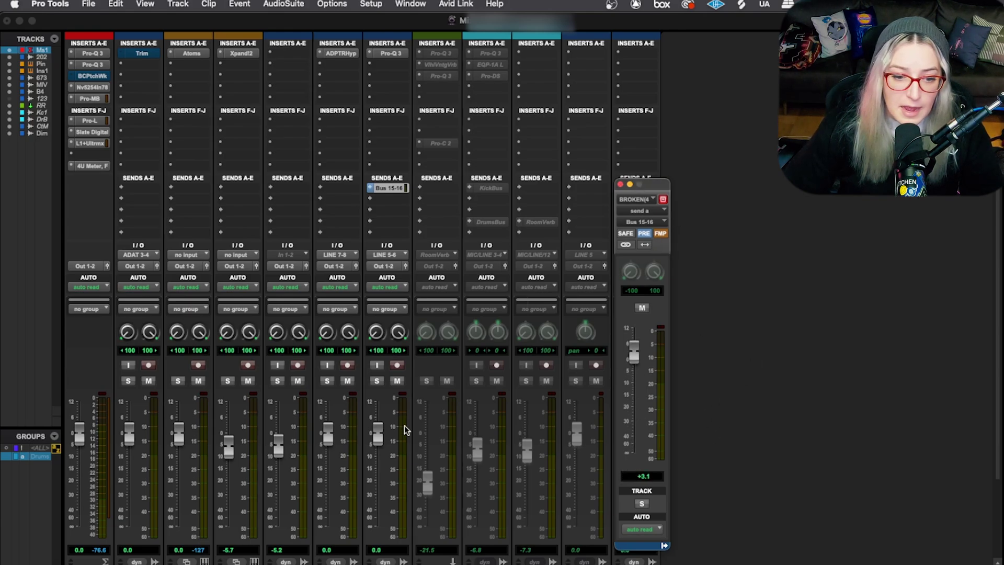
drag(381, 433, 402, 555)
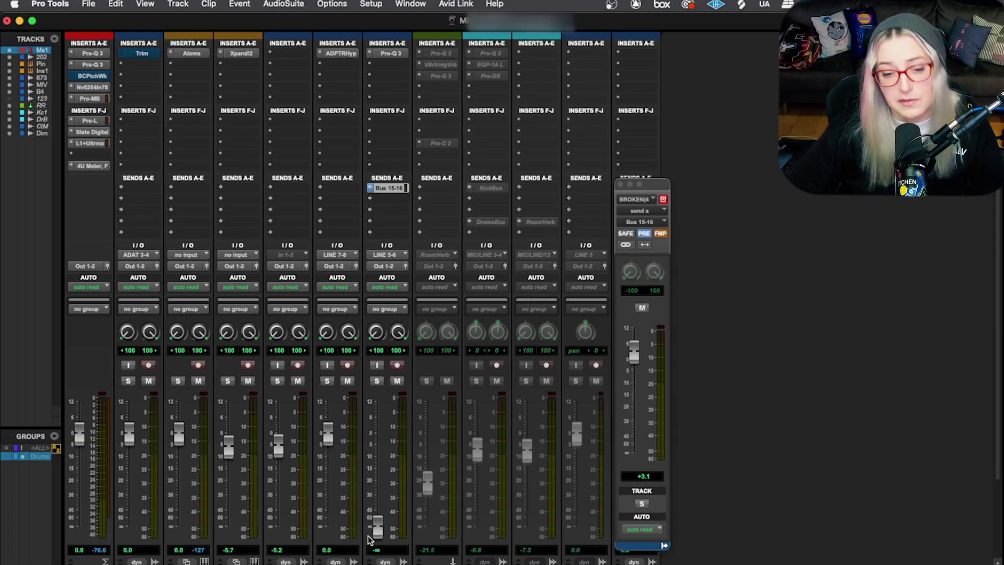
drag(378, 536, 378, 479)
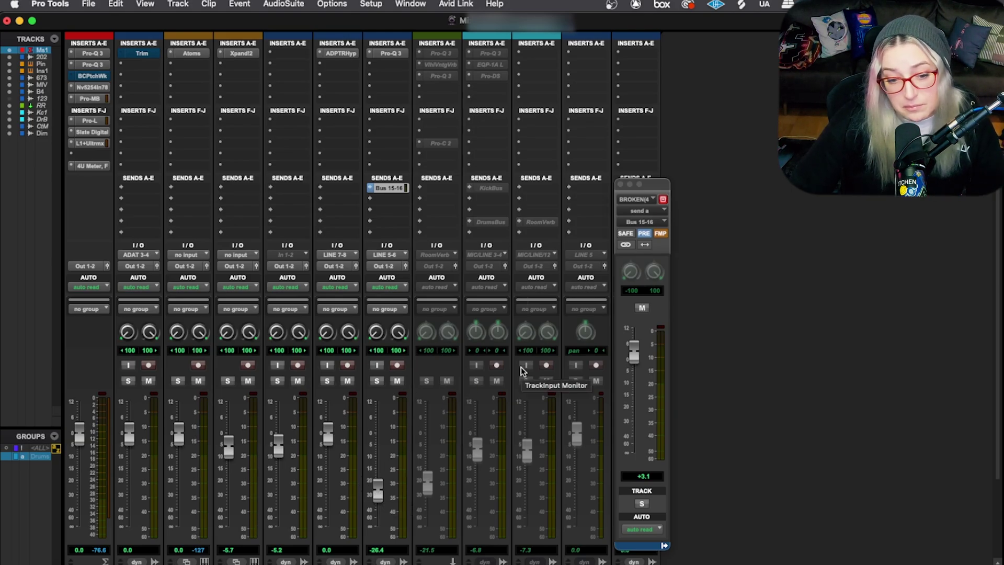
- Return the Bus 15-16 send to post-fader and reset the BROKEN track's fader to 0 dB, closing the send controls
click(645, 234)
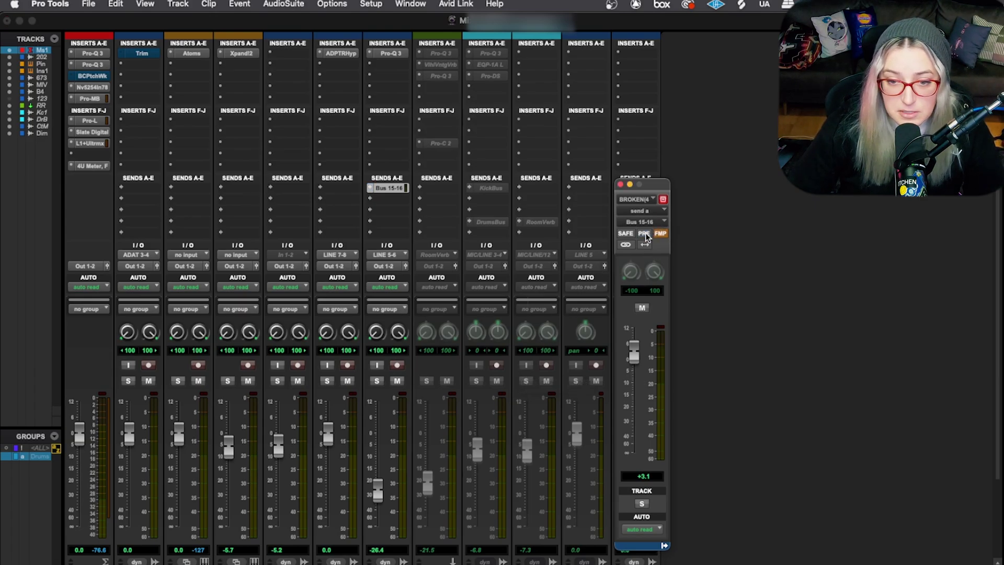
click(378, 489)
alt+click(377, 489)
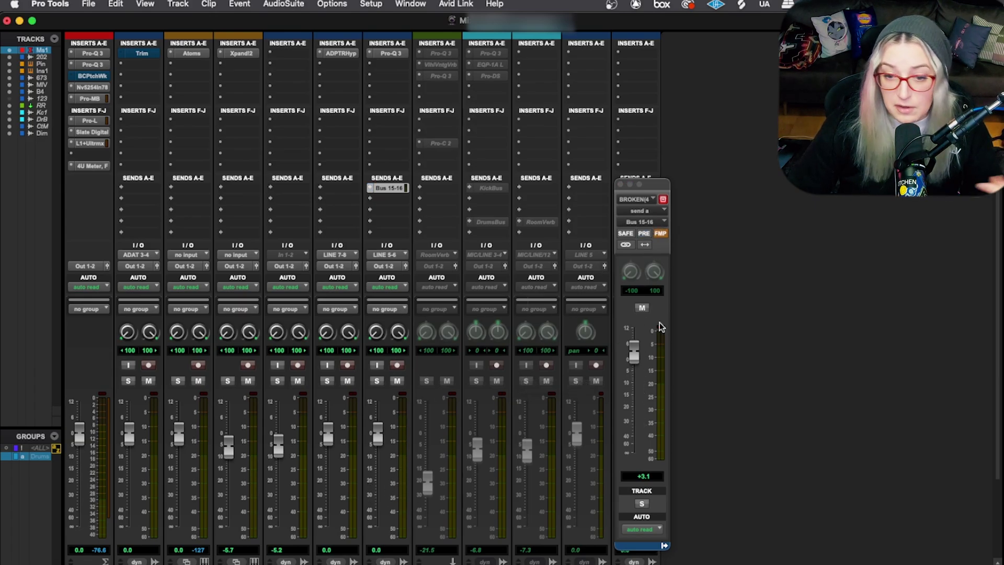
click(620, 184)
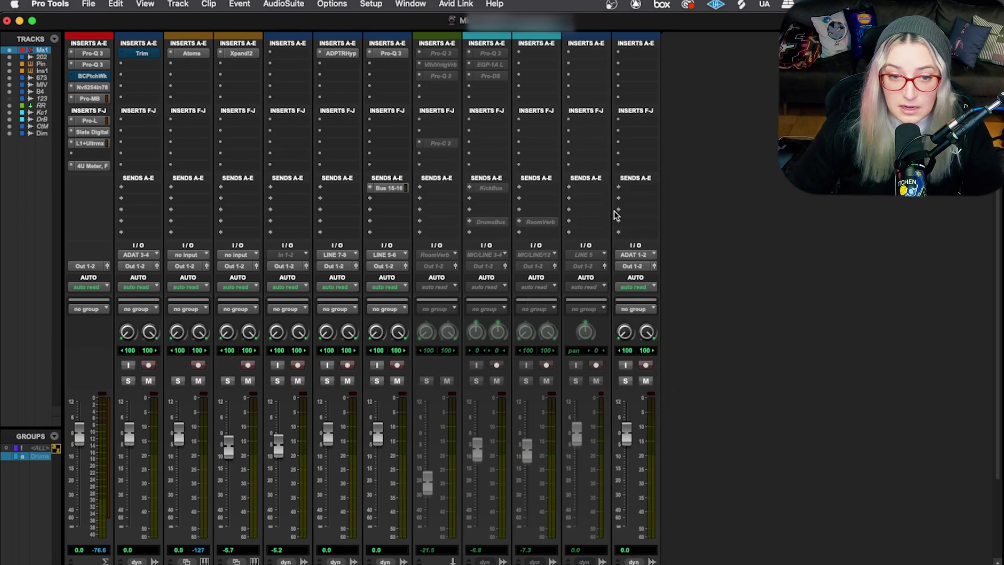
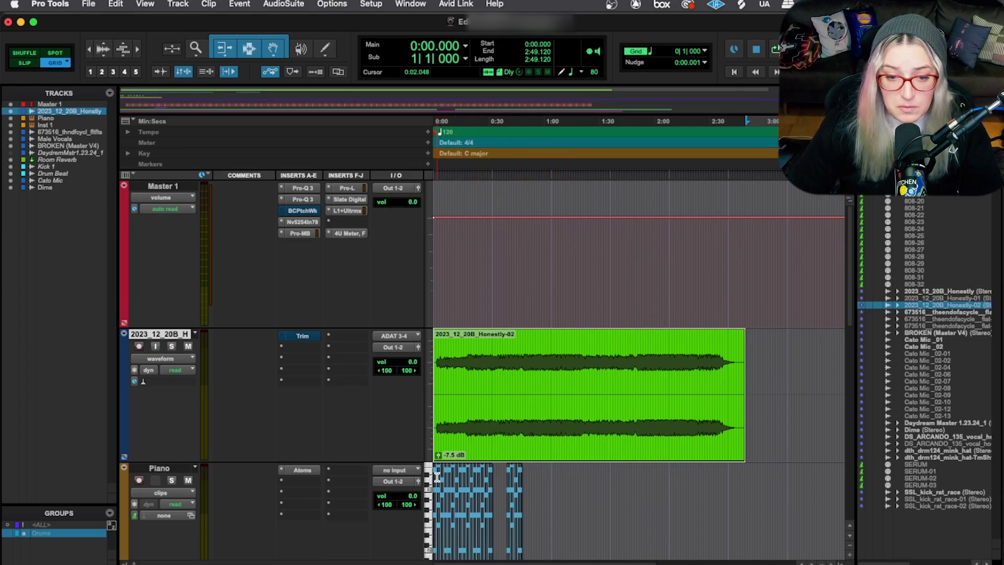
- Lower the clip gain of the 2023_12_20B_Honestly-02 clip to -16.0 dB in the timeline
click(502, 361)
drag(438, 454, 437, 473)
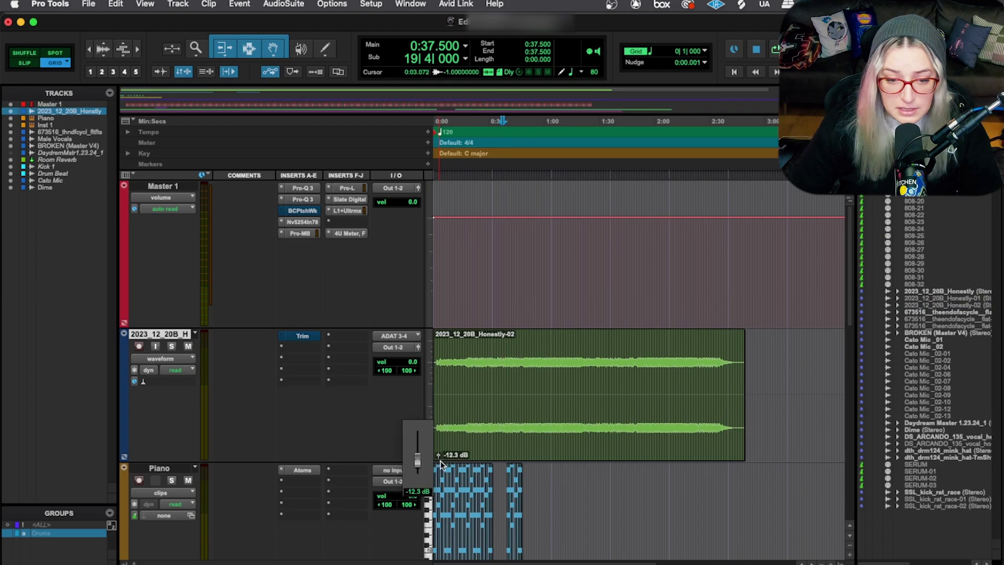
click(555, 451)
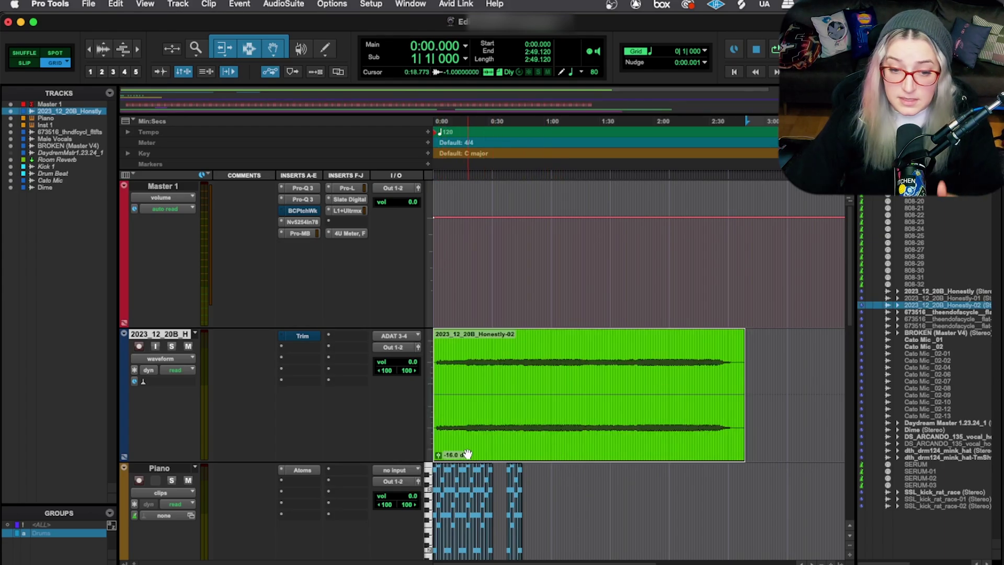
click(484, 362)
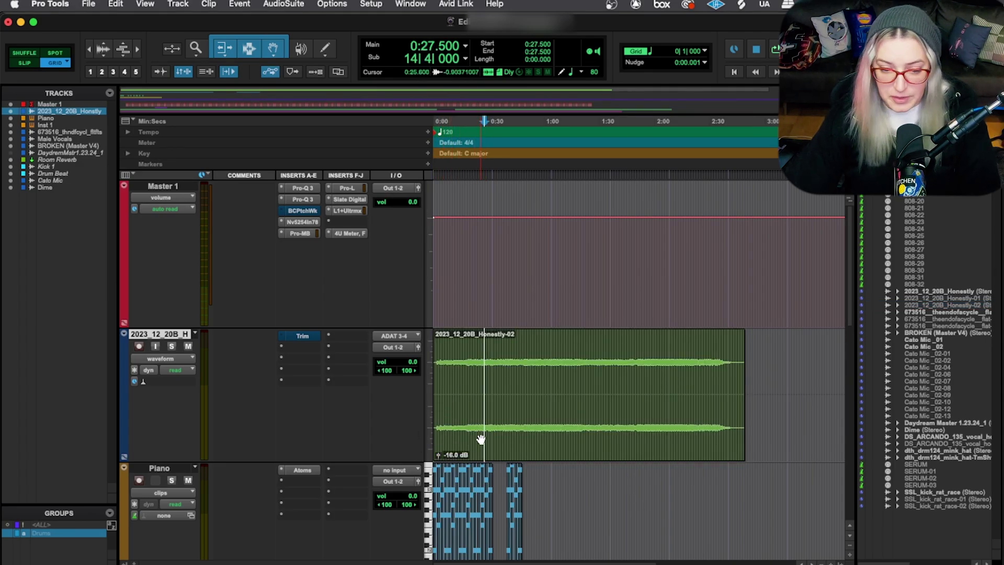
- Lower the 2023_12_20B Honestly track's volume fader to -11.5 dB in the mixer
key(super+equal)
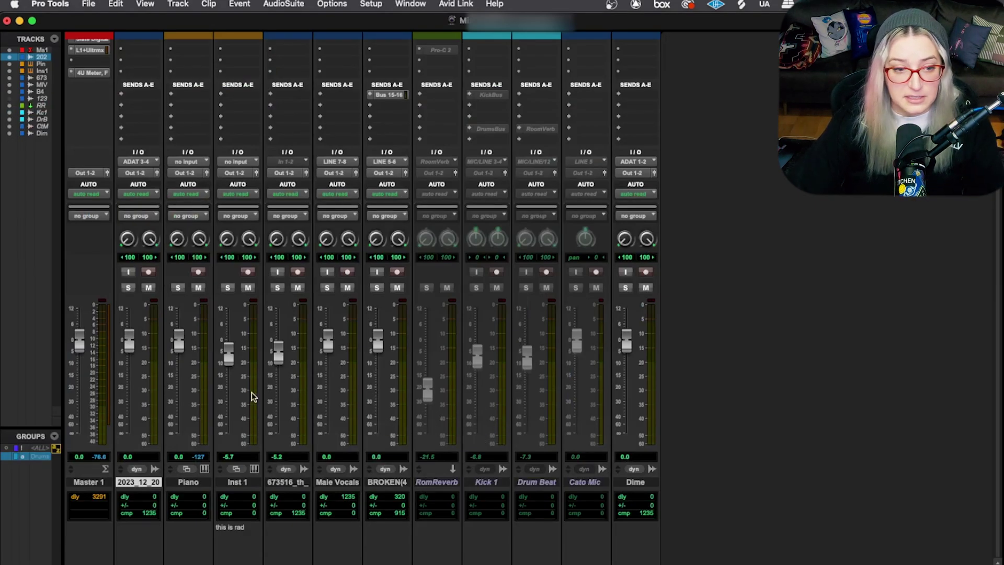
scroll(224, 300, up, 5)
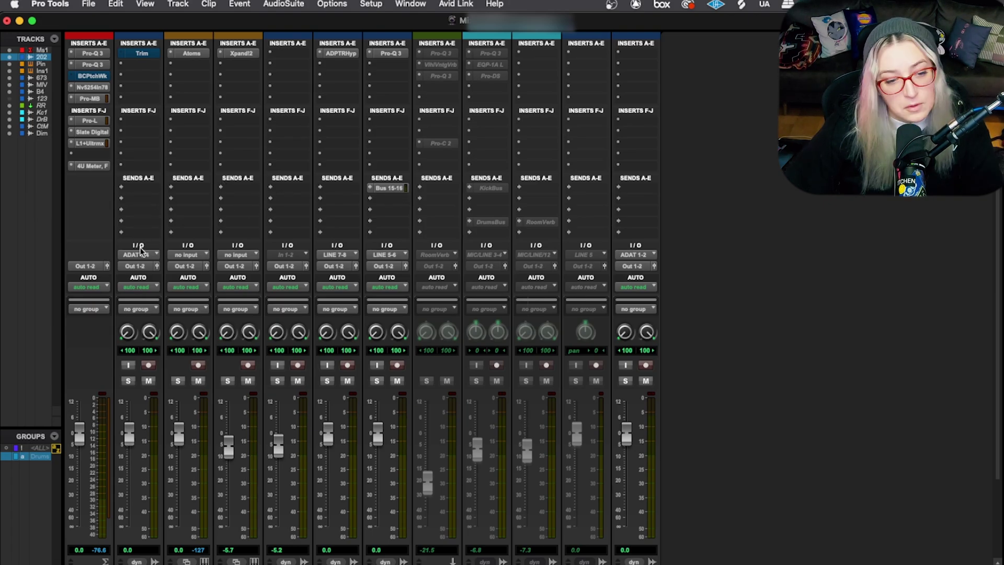
drag(130, 435, 130, 453)
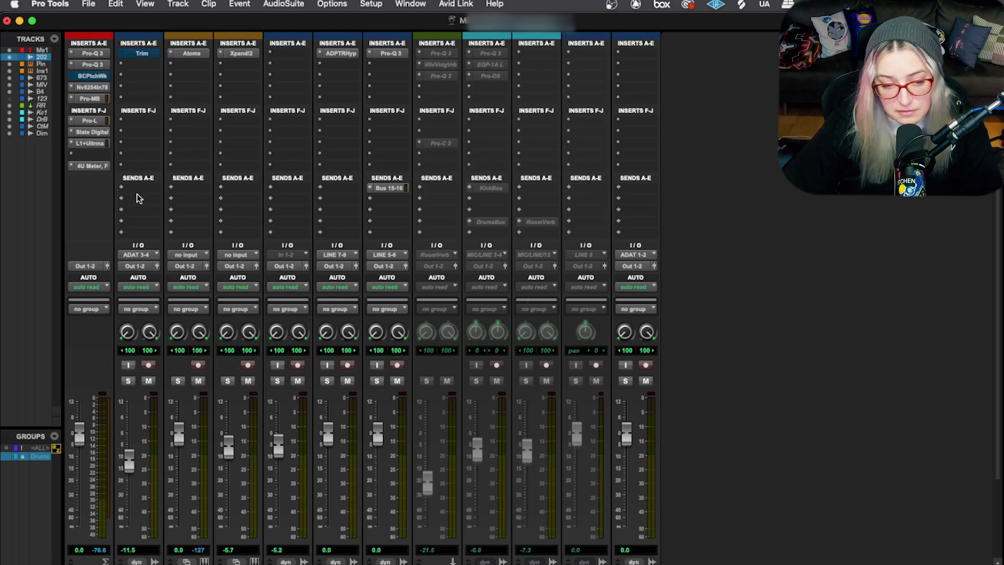
- Return to the timeline and reset the 2023_12_20B_Honestly-02 clip's gain to 0 dB
key(super+equal)
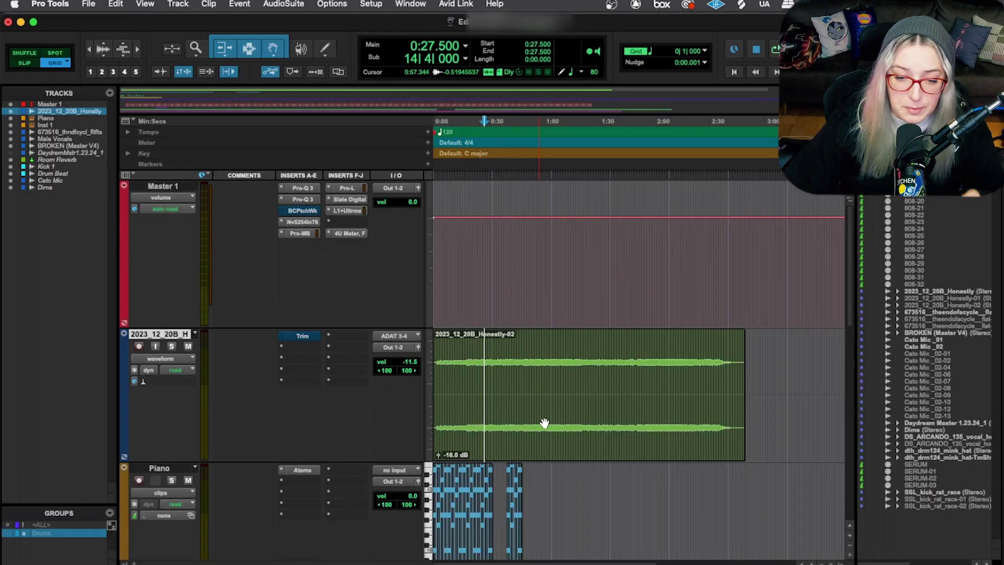
click(543, 442)
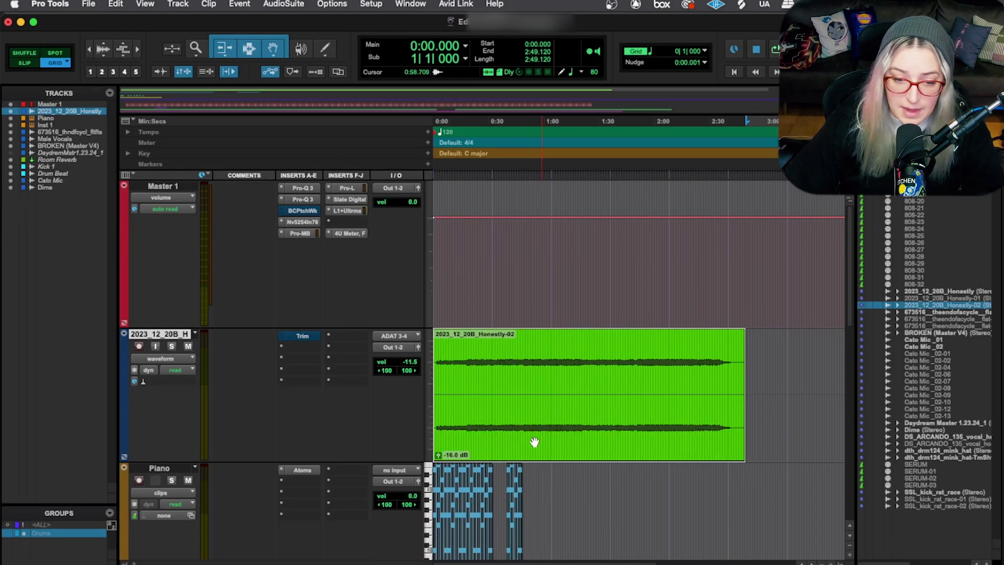
alt+click(439, 454)
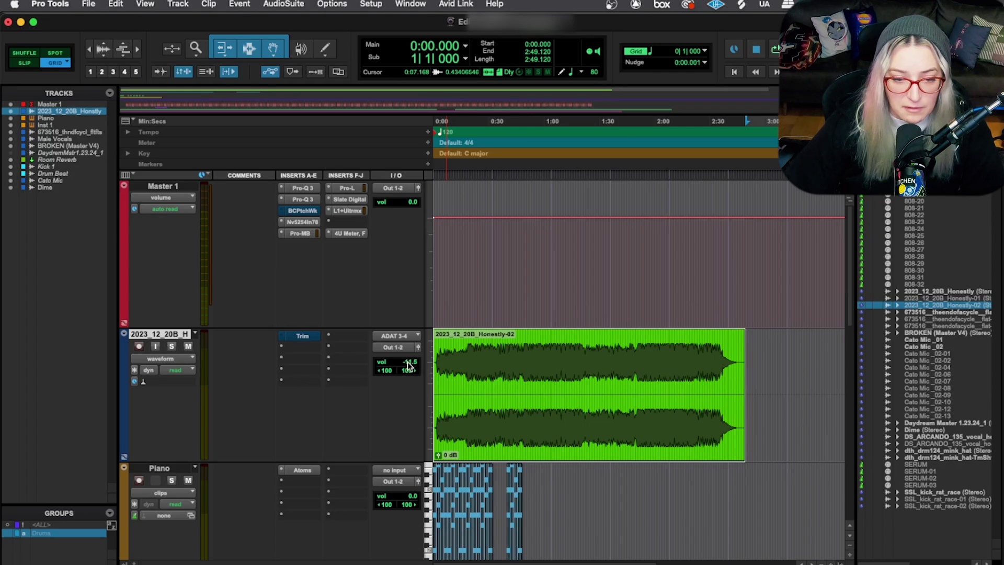
drag(411, 361, 410, 359)
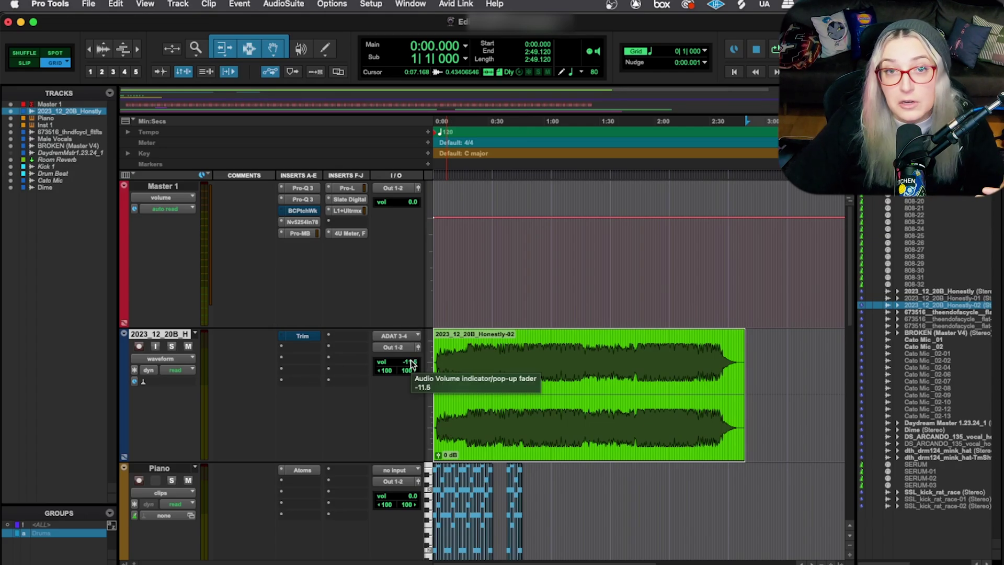
- Split the 2023_12_20B_Honestly-02 clip at 0:18.500 and add a short crossfade over the cut
click(484, 361)
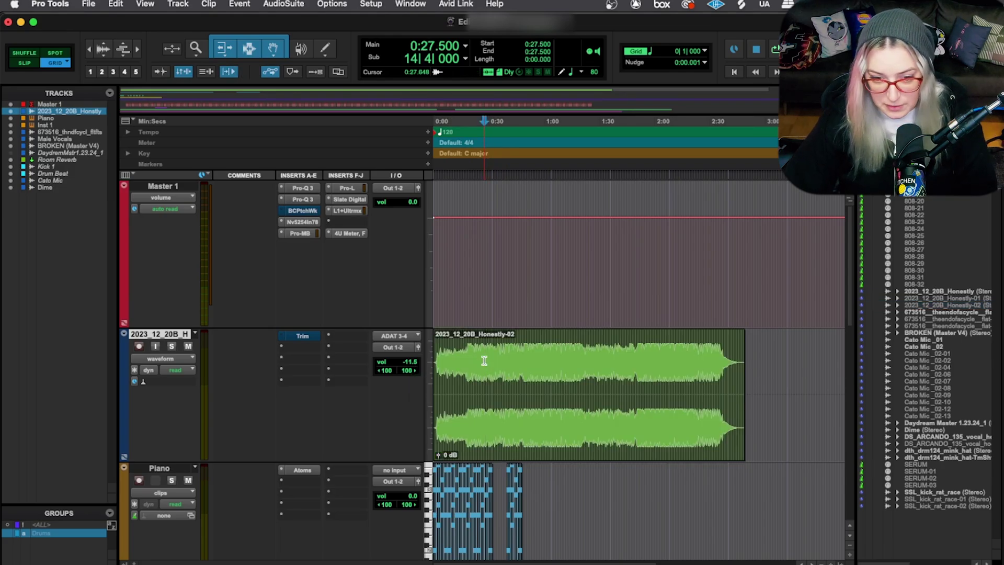
key(super+bracketright)
key(super+bracketright)
key(super+bracketright)
click(503, 349)
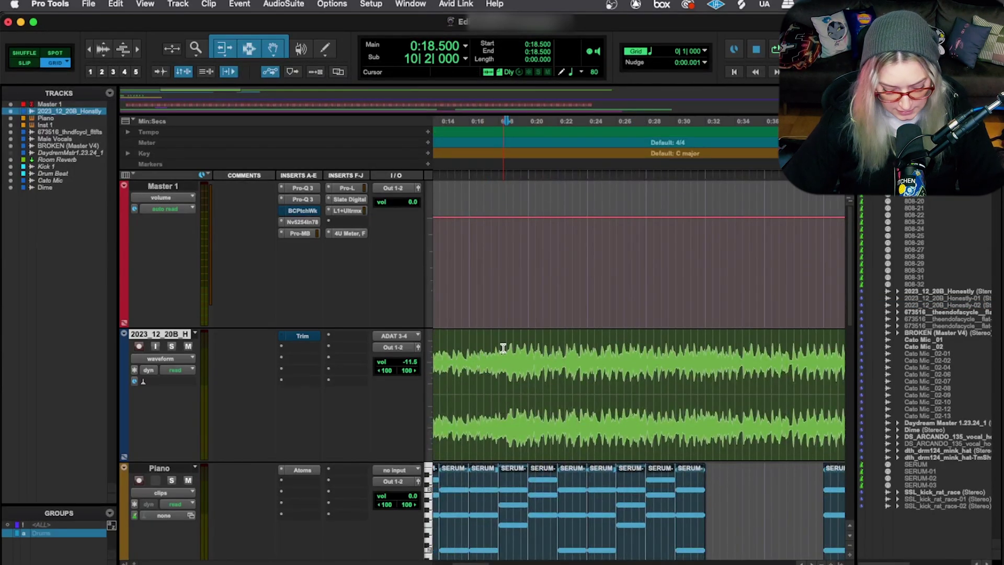
key(super+e)
key(ctrl+f)
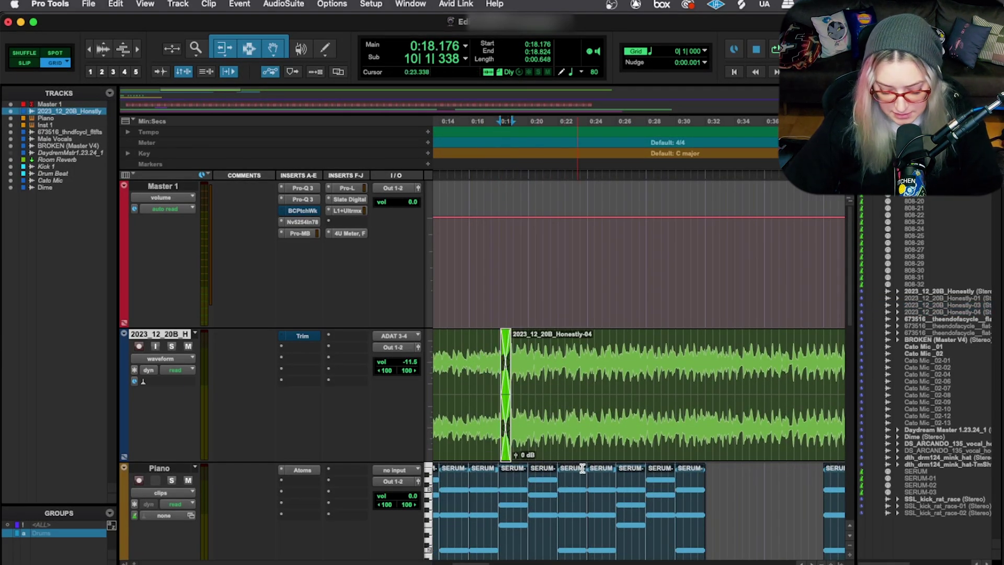
- Try raising the clip gain of the section before the cut to +4.4 dB and undo that change
key(super+bracketleft)
key(super+bracketleft)
drag(438, 458, 440, 442)
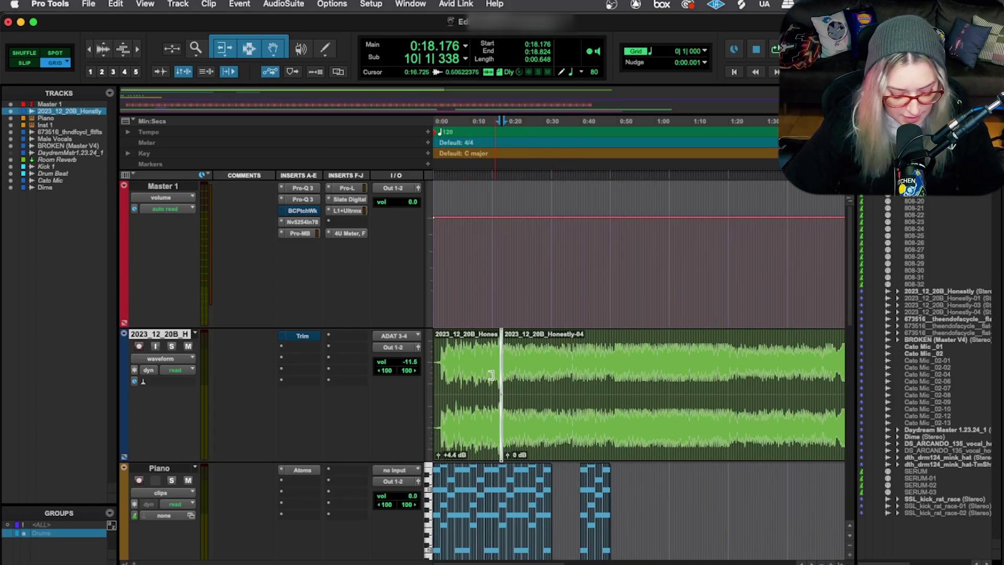
key(super+z)
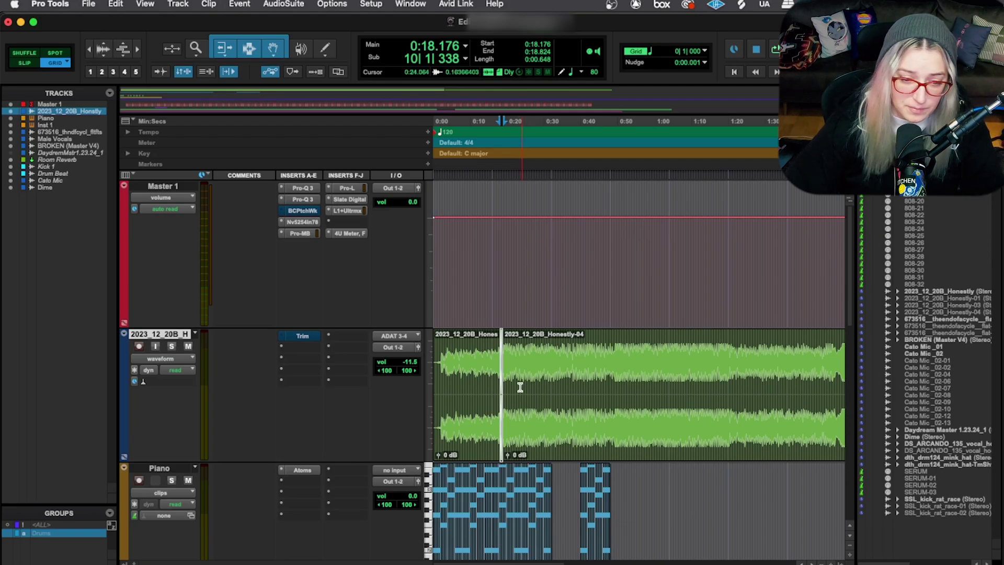
- Display the clip gain line on clips and draw a gradual gain rise in the section before the crossfade
click(208, 4)
mouse_move(145, 4)
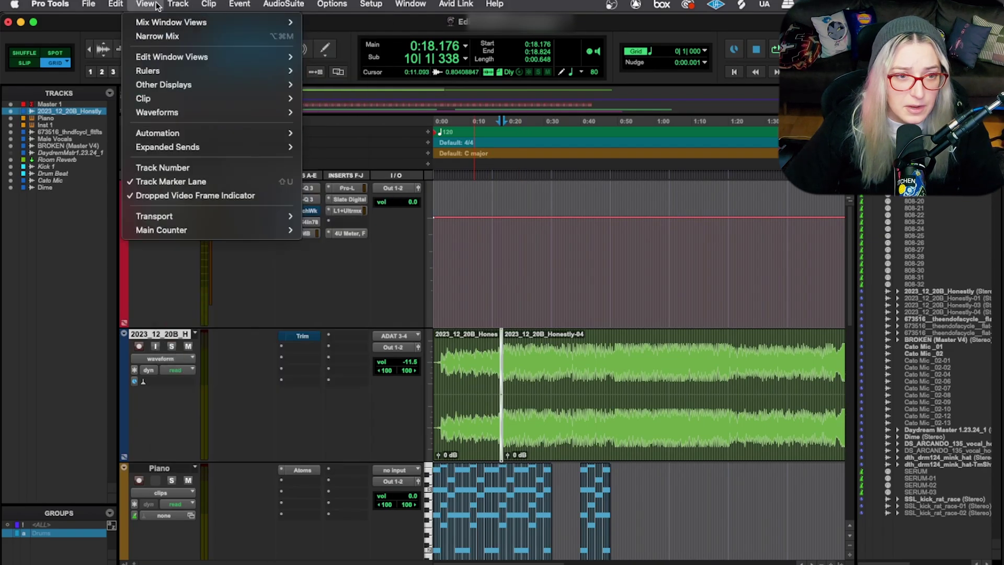
mouse_move(212, 97)
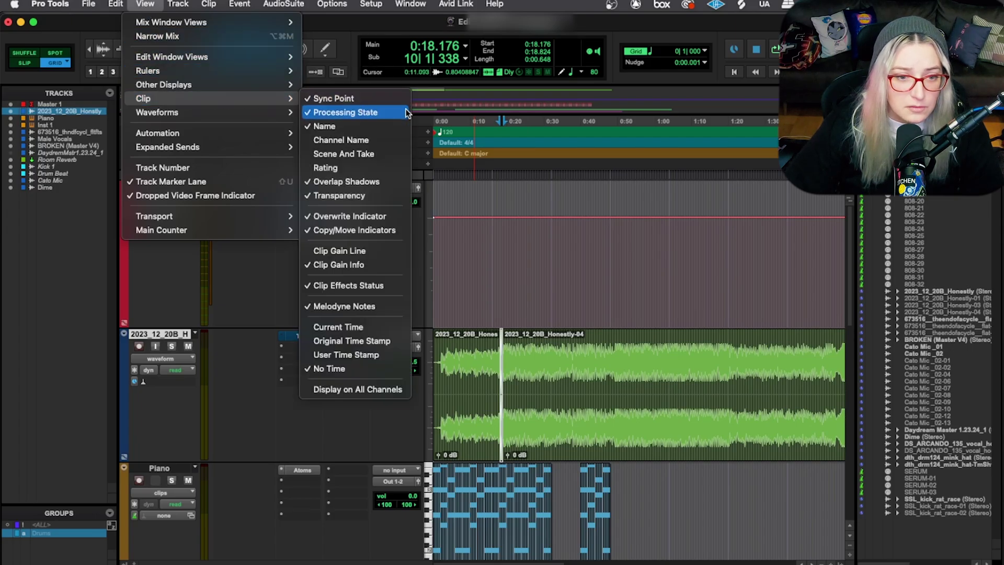
click(380, 256)
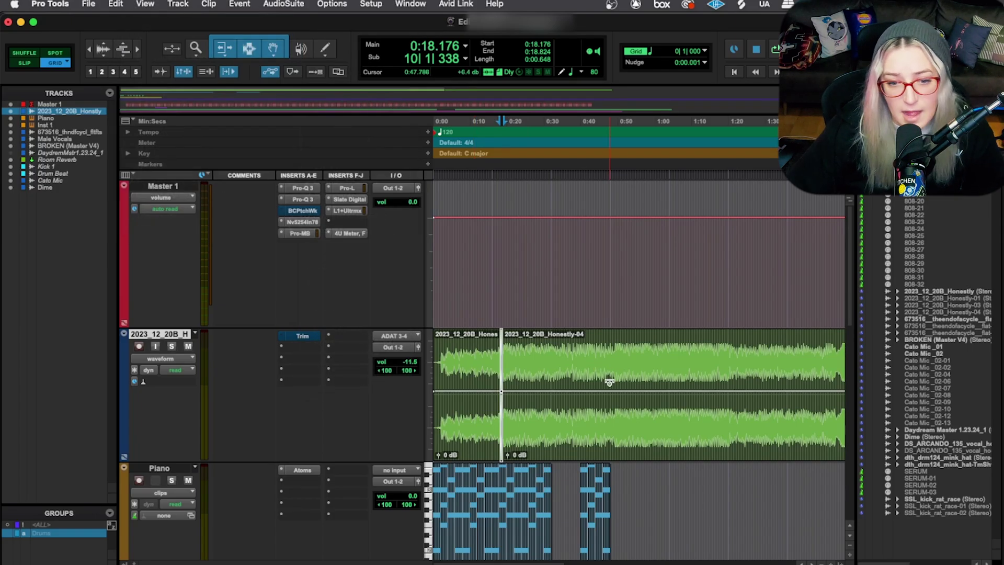
drag(488, 396, 462, 398)
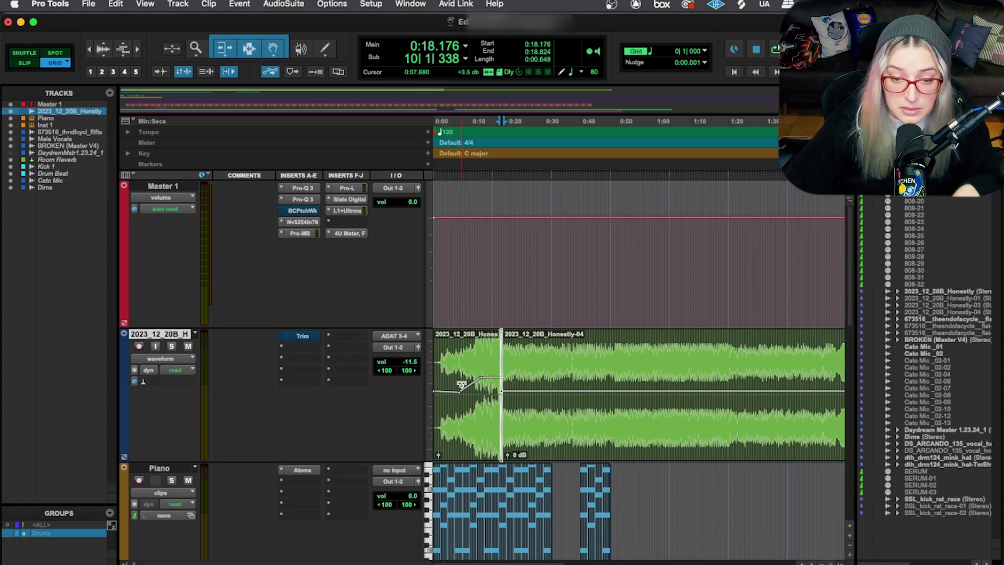
- Show an enlarged volume automation lane under the 2023_12_20B_Honestly track and draw a volume ramp down to about -23.4 dB before the crossfade
click(124, 457)
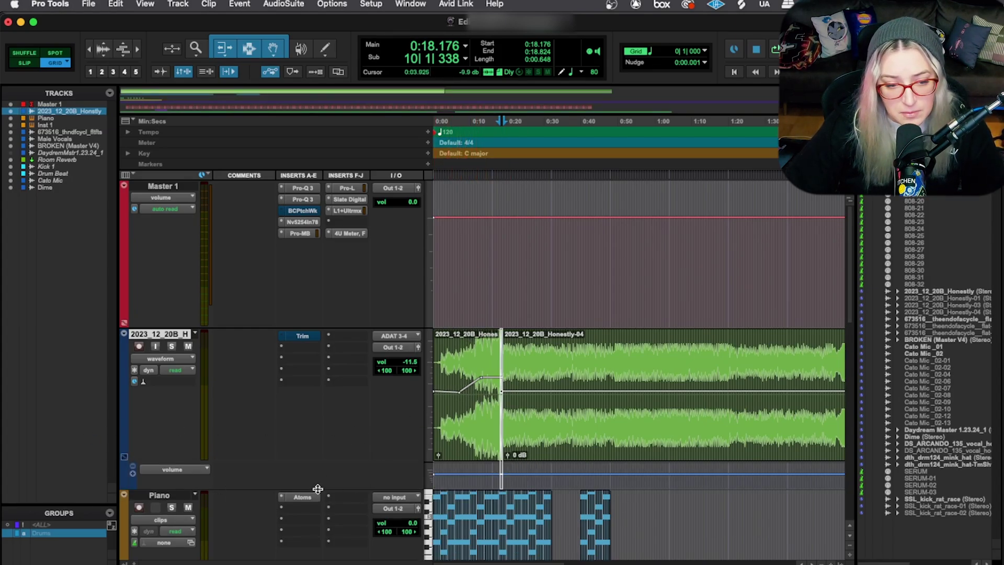
drag(318, 488, 345, 555)
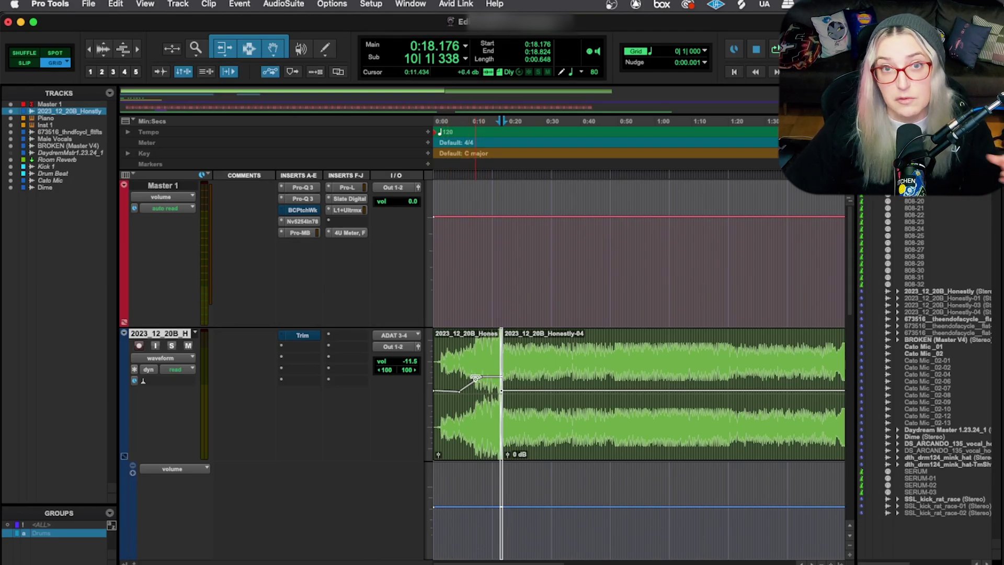
drag(469, 512, 500, 526)
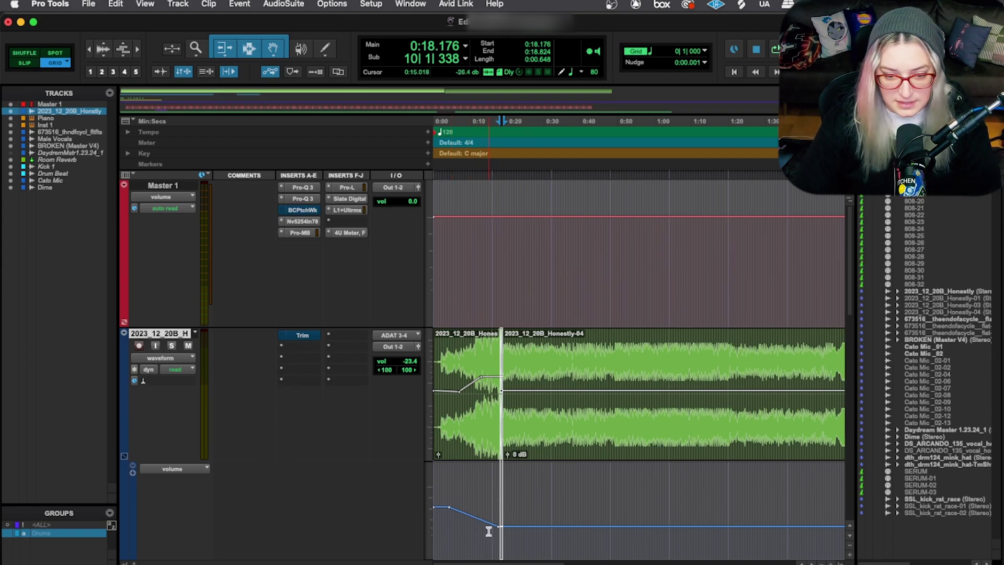
- Compare the 2023_12_20B_Honestly mixer fader with the edit cursor placed after the automation ramp, early on the ramp, and before it
key(super+equal)
key(super+equal)
click(572, 522)
key(super+equal)
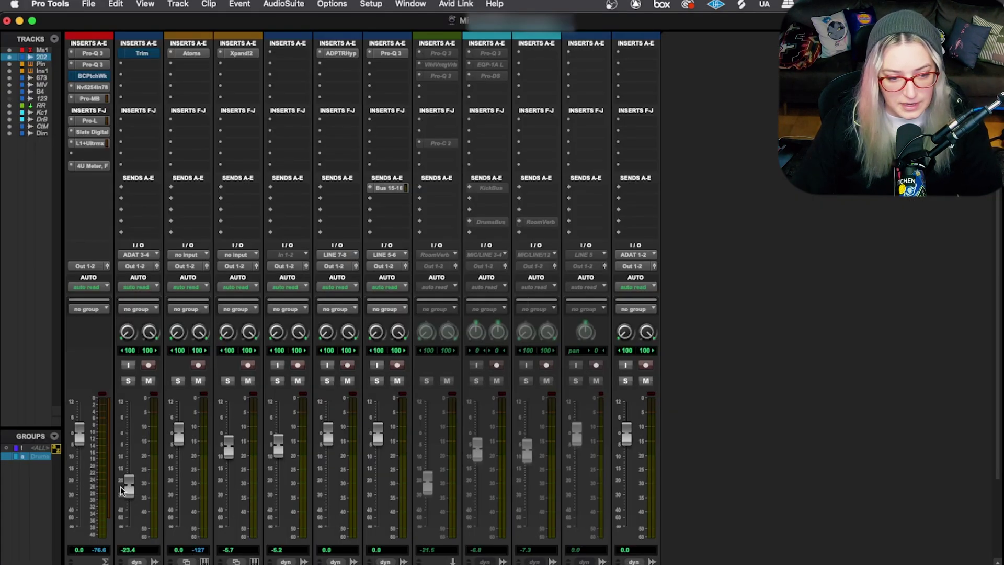
key(super+equal)
click(455, 513)
key(super+equal)
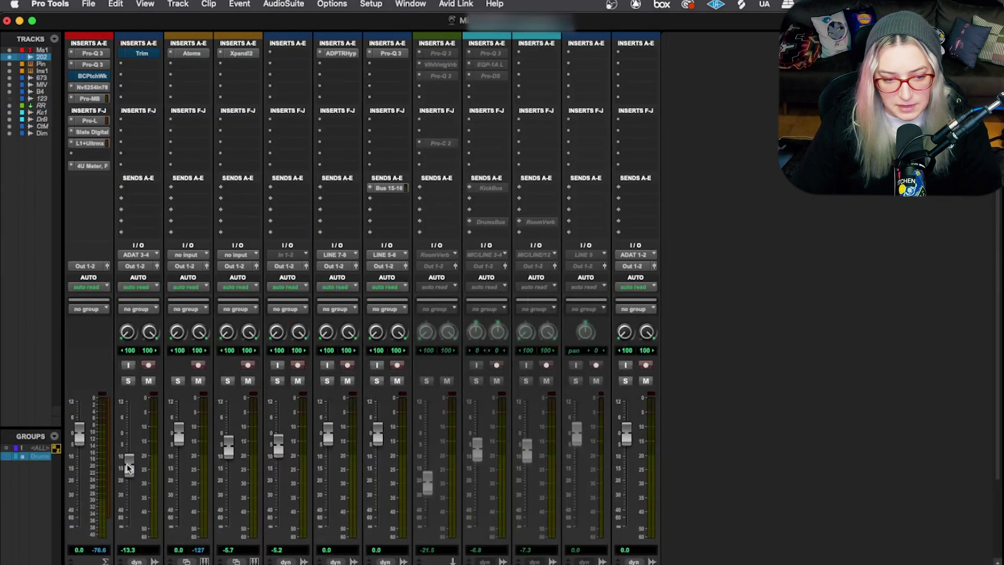
key(super+equal)
click(437, 523)
key(super+equal)
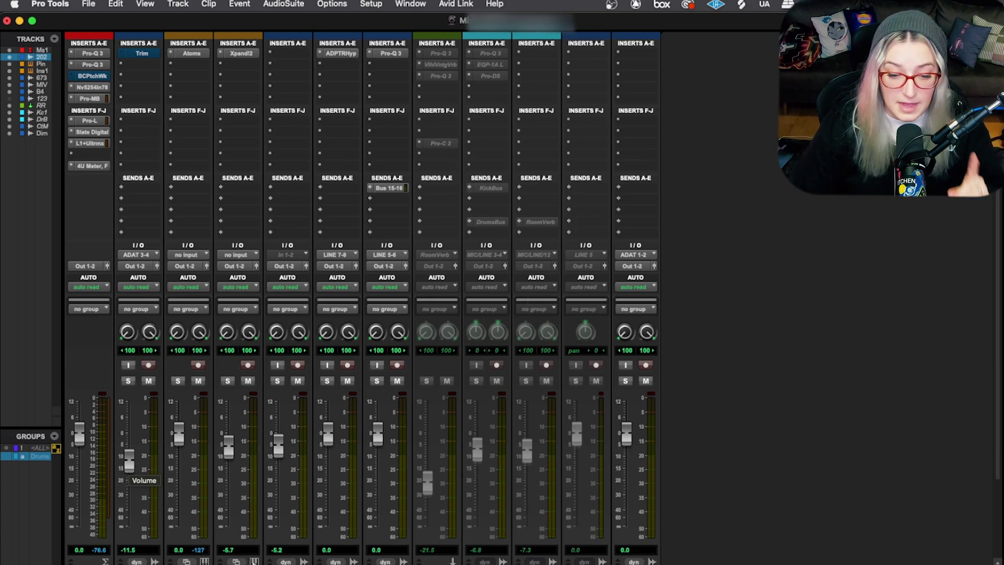
- Select the Master 1 track and try lowering its fader to about -14.2 dB and further to -20.6 dB
scroll(254, 561, down, 3)
click(78, 482)
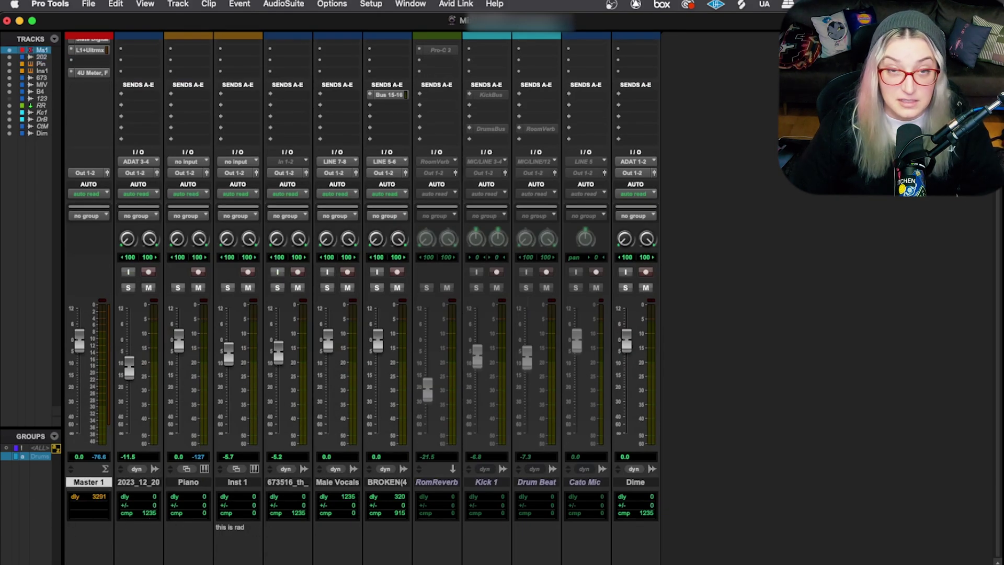
scroll(101, 141, up, 3)
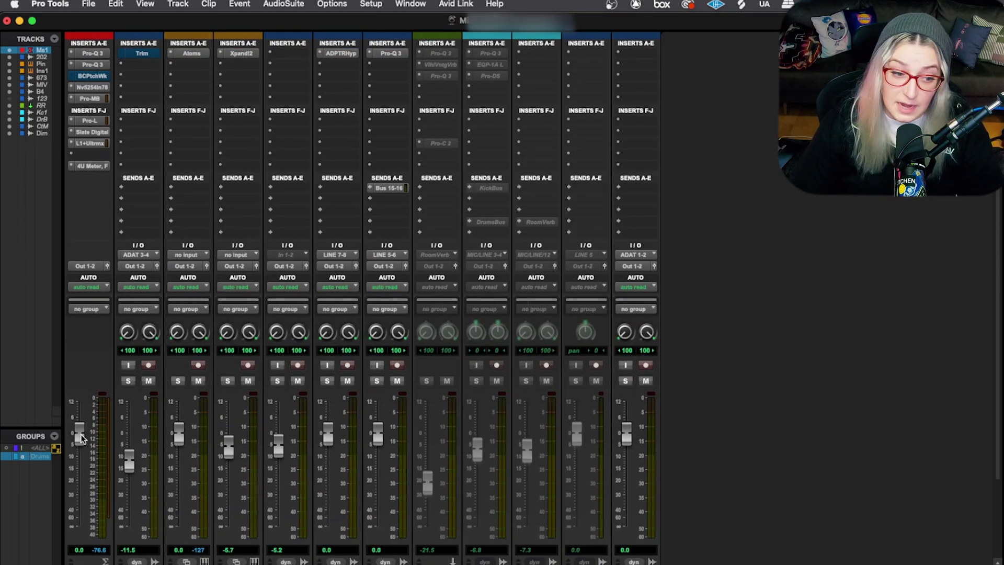
drag(82, 438, 79, 465)
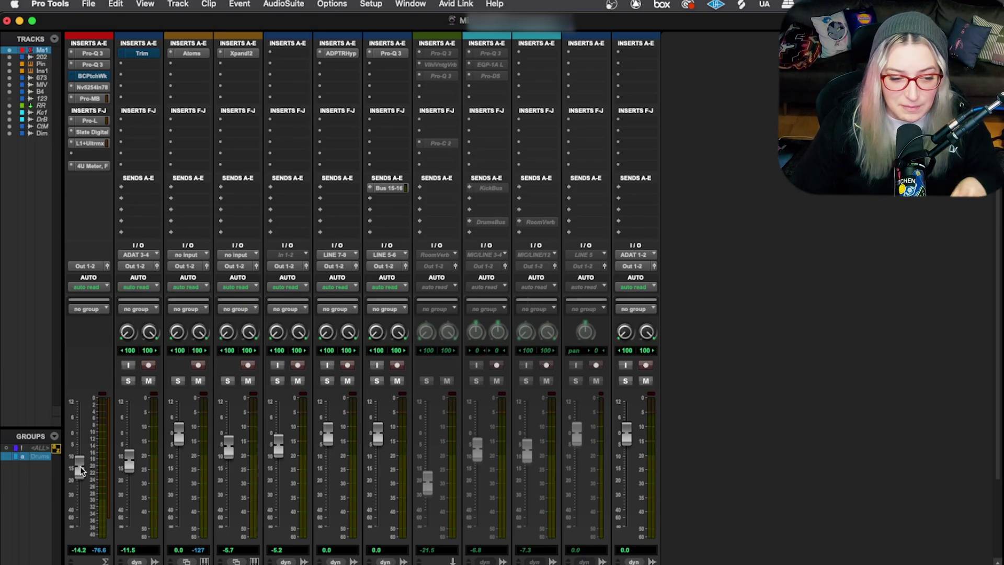
drag(80, 466, 82, 486)
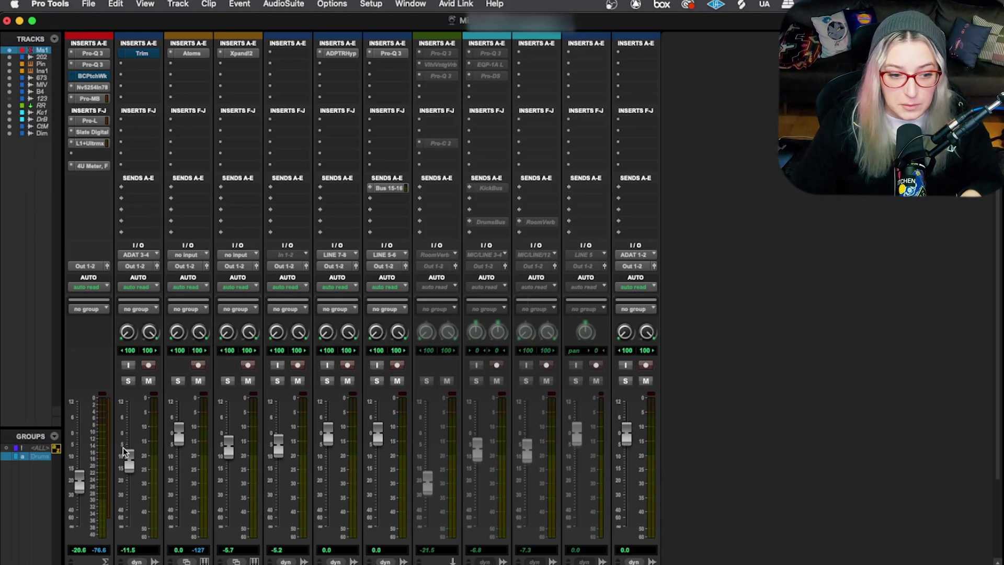
- Lower the 2023_12_20B_Honestly fader to about -23.5 dB and return the Master 1 fader to 0 dB
drag(129, 459, 139, 489)
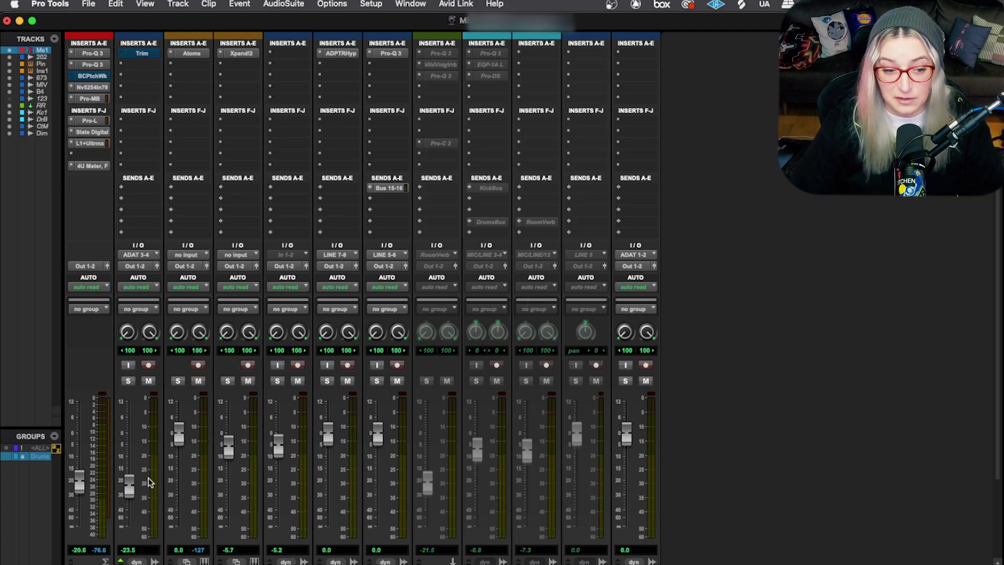
drag(80, 481, 76, 461)
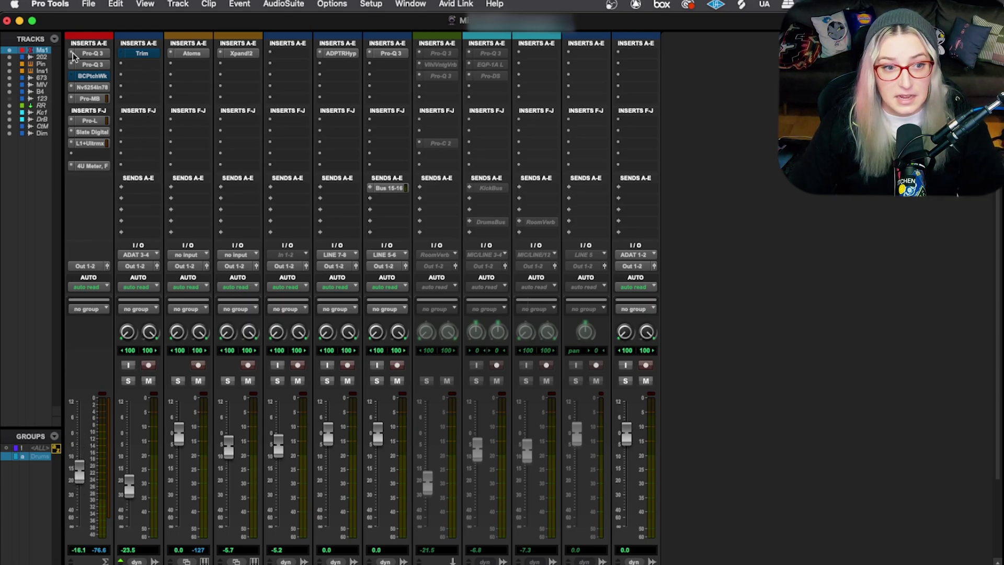
alt+click(79, 468)
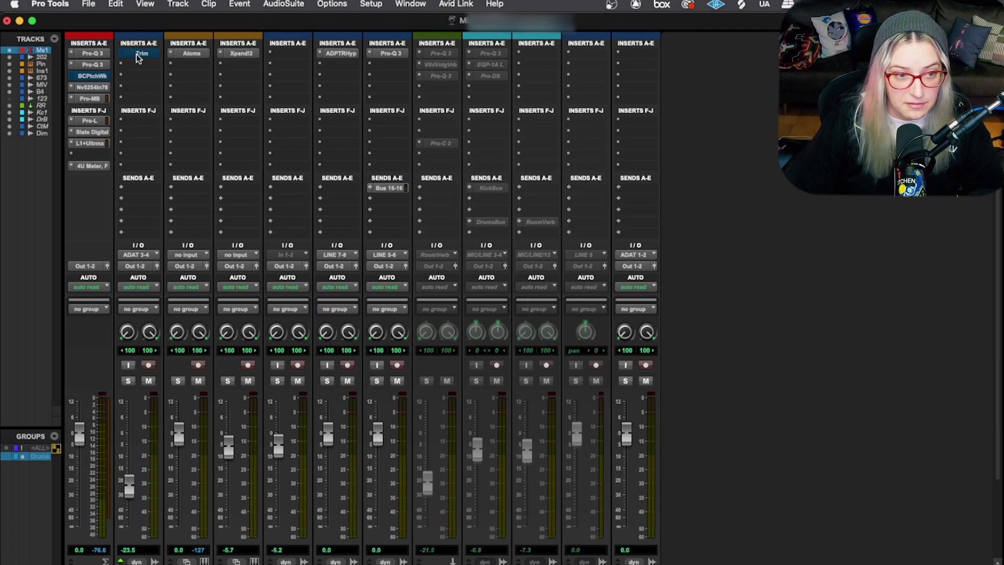
- Move the Trim plug-in from the 2023_12_20B_Honestly track to the empty Master 1 insert below L1+Ultrmx and open it
drag(61, 130, 89, 155)
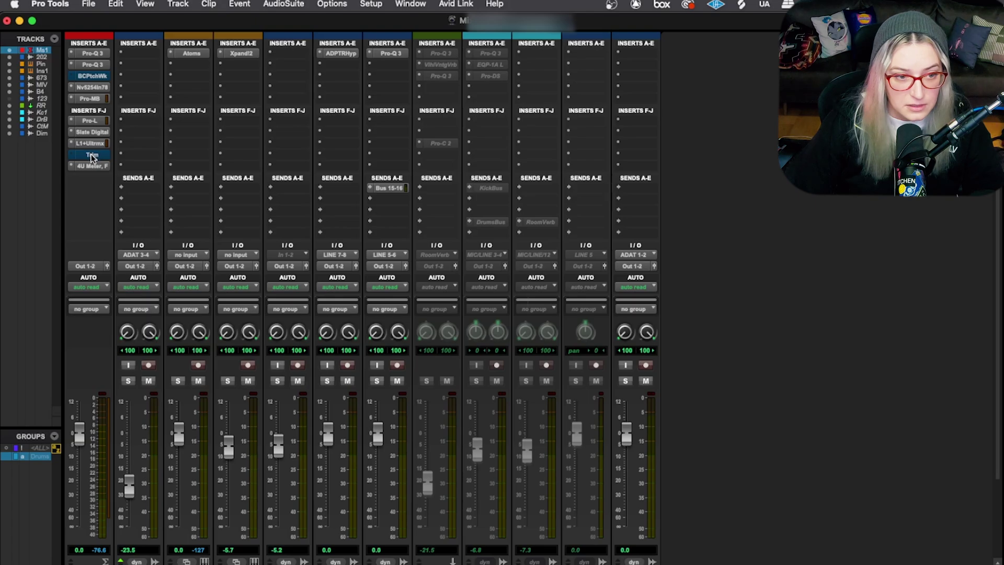
click(91, 155)
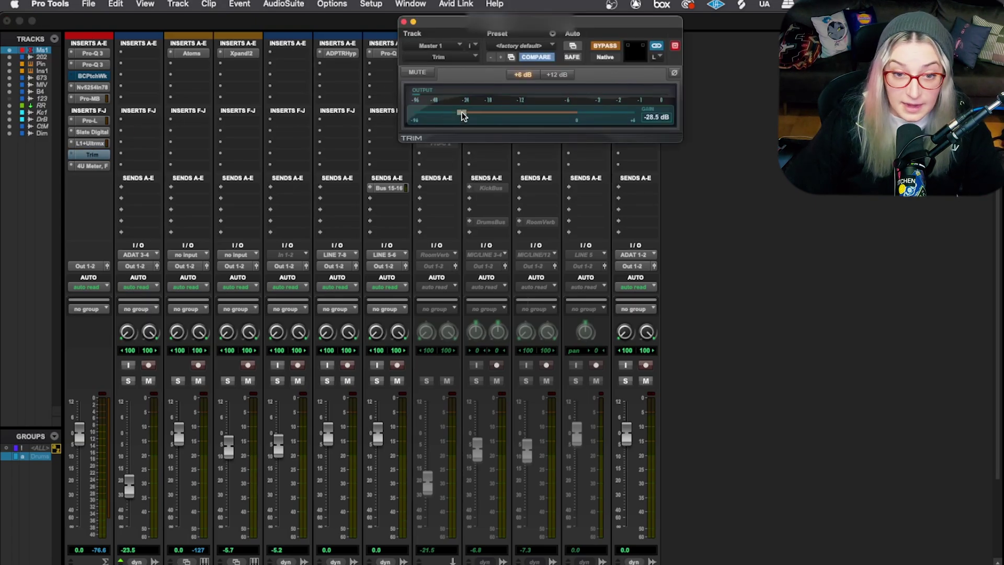
- Make the Master 1 Trim active with a gain of -2.9 dB and move it ahead of L1+Ultrmx in the insert chain
drag(462, 112, 564, 103)
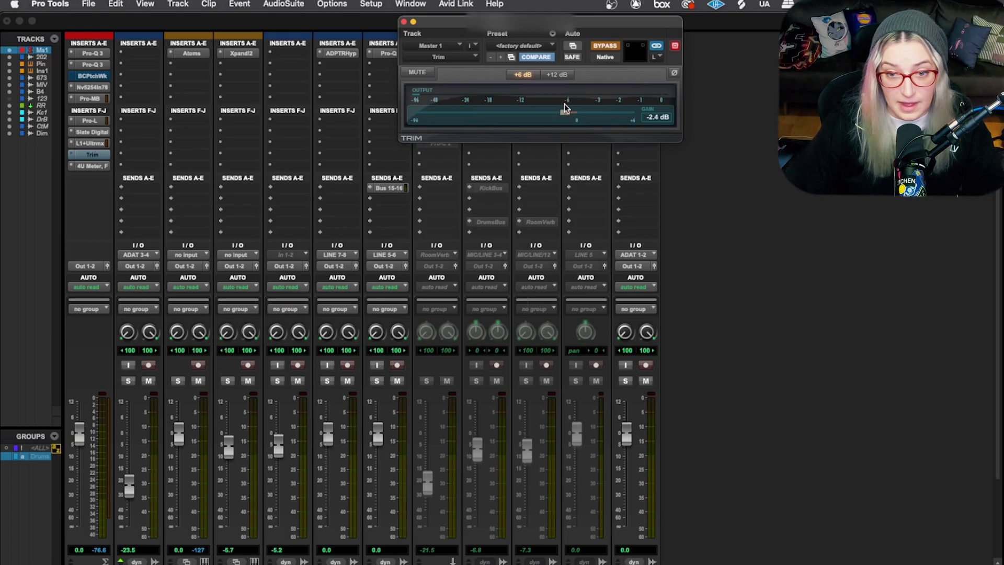
click(600, 48)
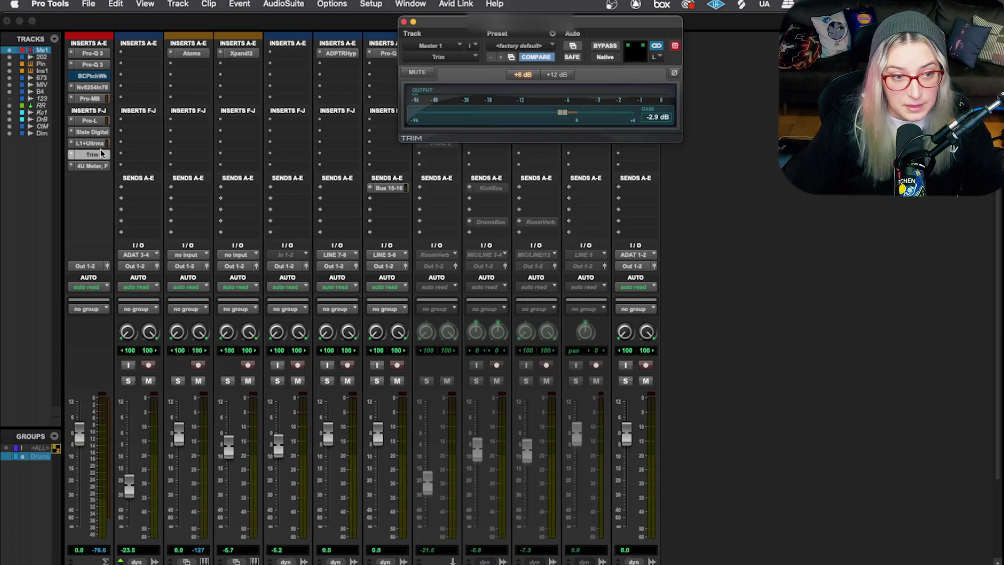
mouse_move(89, 154)
mouse_down()
mouse_move(137, 154)
mouse_move(89, 143)
mouse_up()
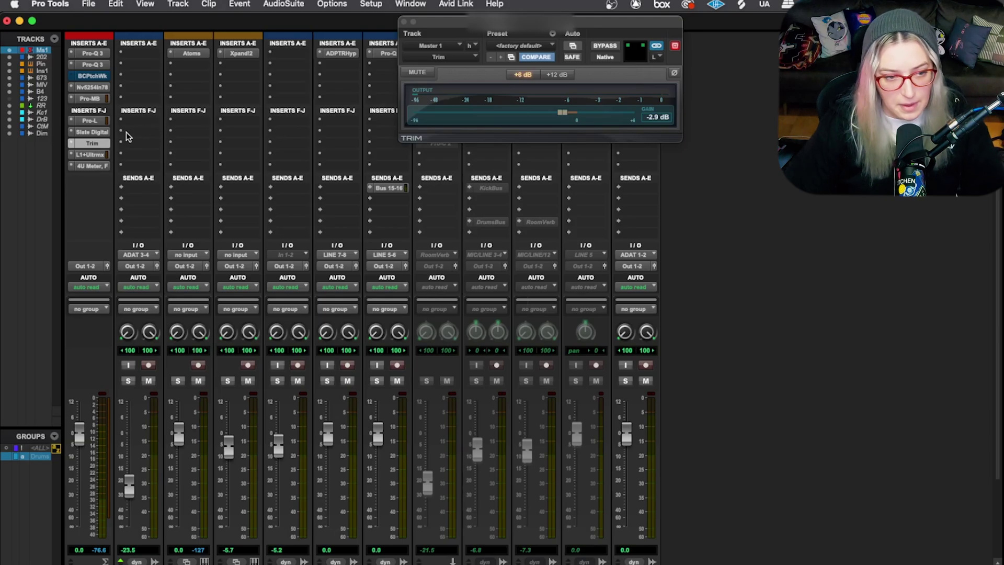